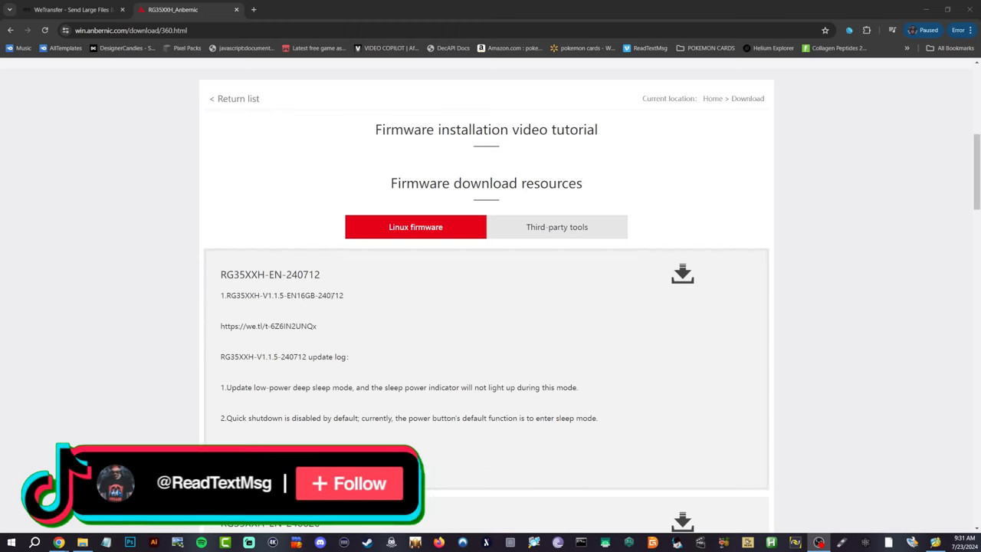
Scroll up the RG35XXH firmware download page before returning to the Anbernic homepage.
scroll(320, 330, up, 2)
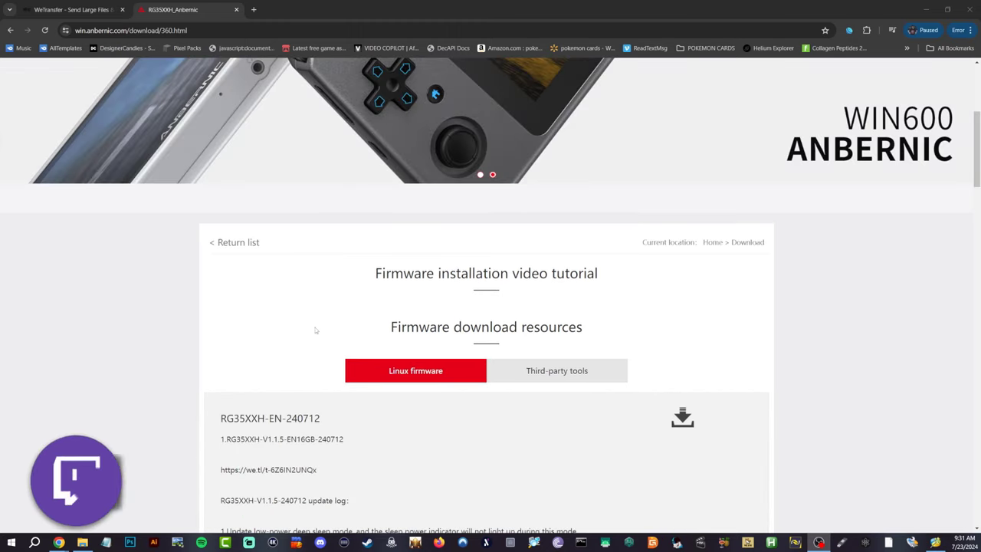
scroll(315, 330, up, 4)
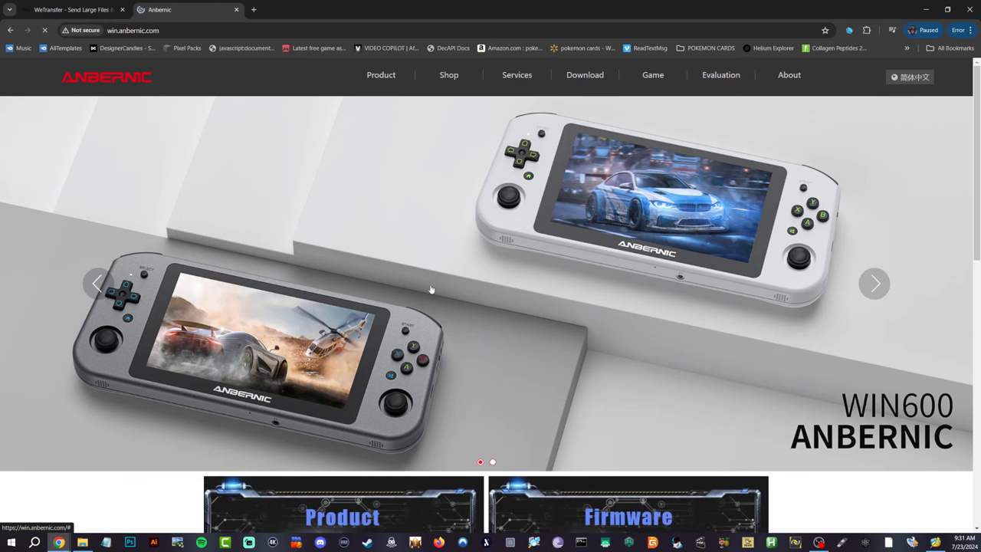
Check the RG35xxH-V1.1.5-EN64GB-240718 file on WeTransfer, then bring up File Explorer on USB Drive (G:).
click(76, 9)
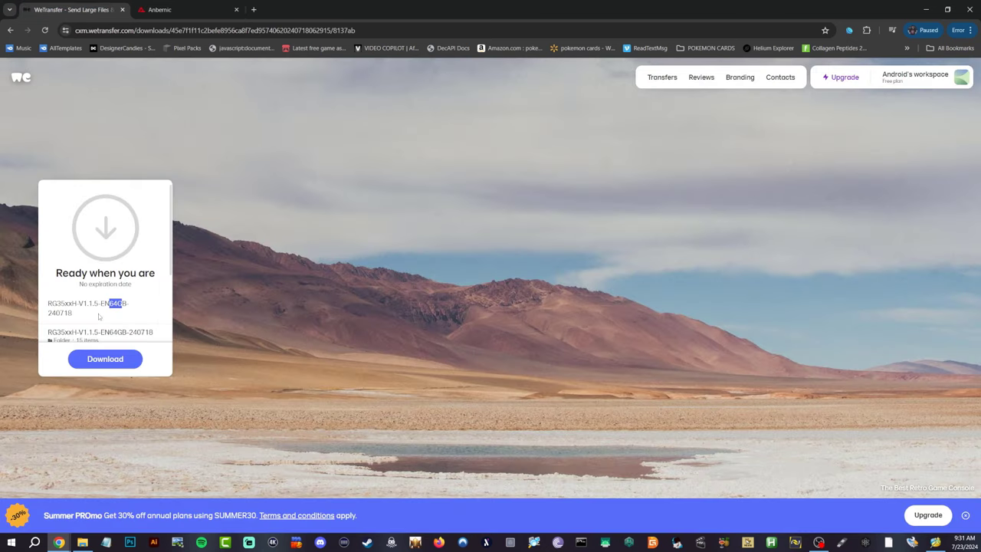
click(164, 9)
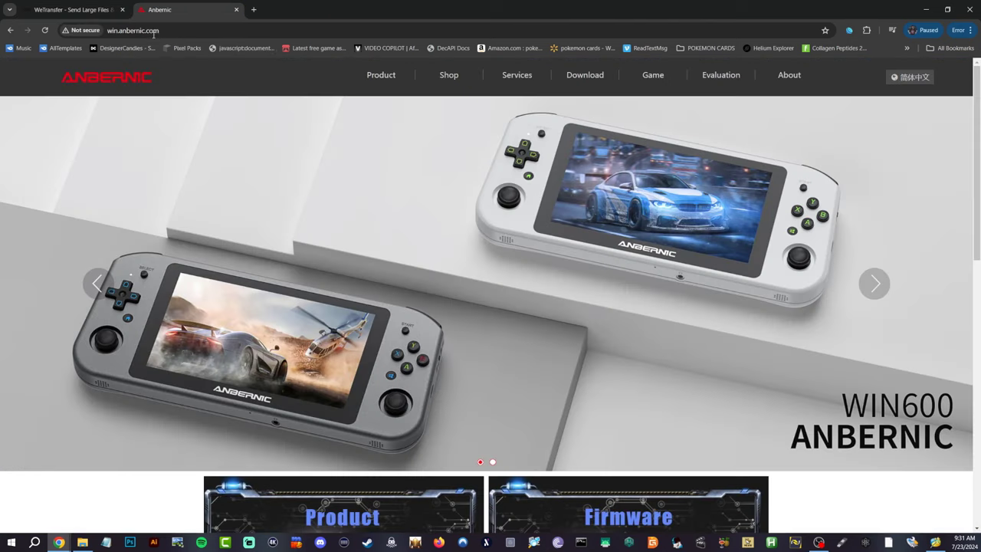
click(77, 10)
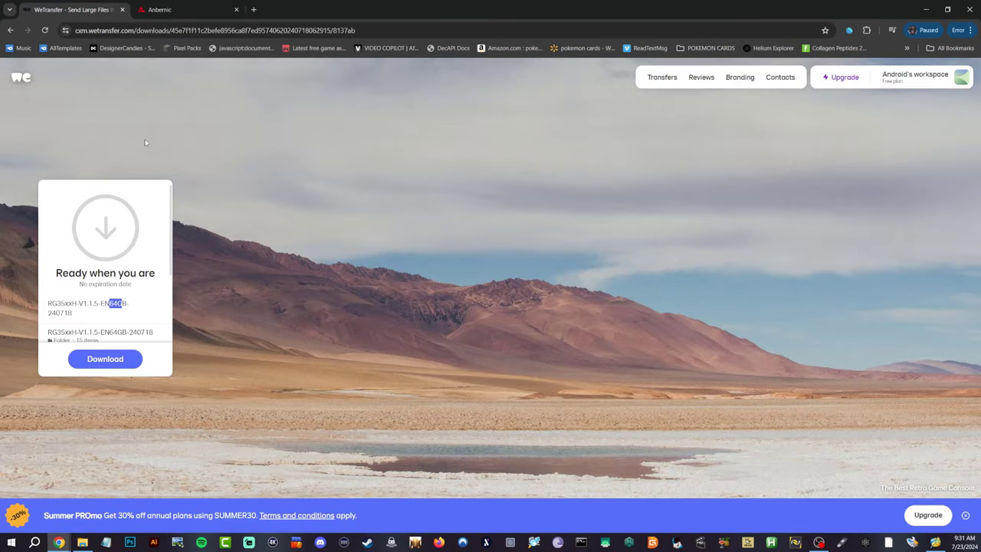
click(133, 310)
click(82, 542)
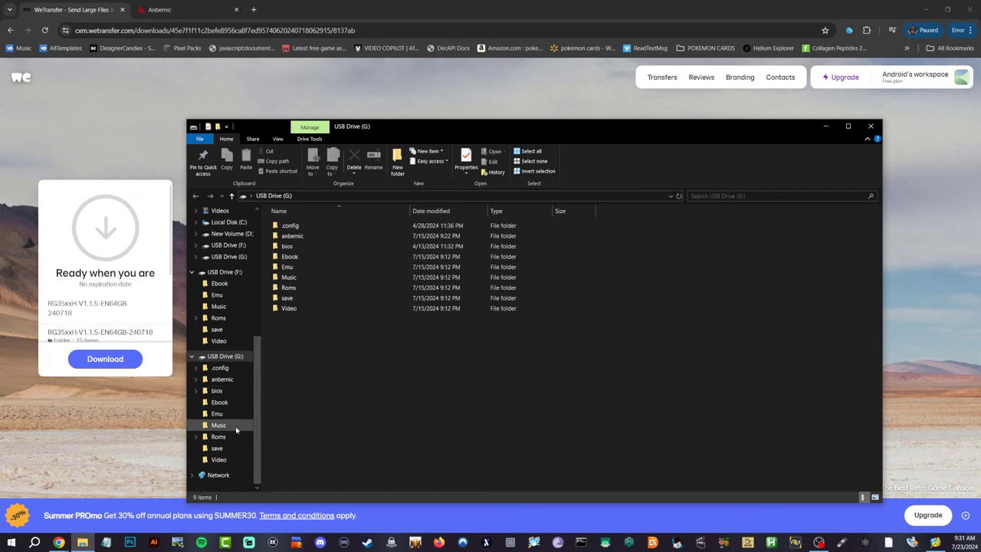
Browse to D:\CHROME DOWNLOADS\1.1.5\RG35xxH-V1.1.5-EN64GB-240718 in File Explorer.
scroll(230, 414, up, 6)
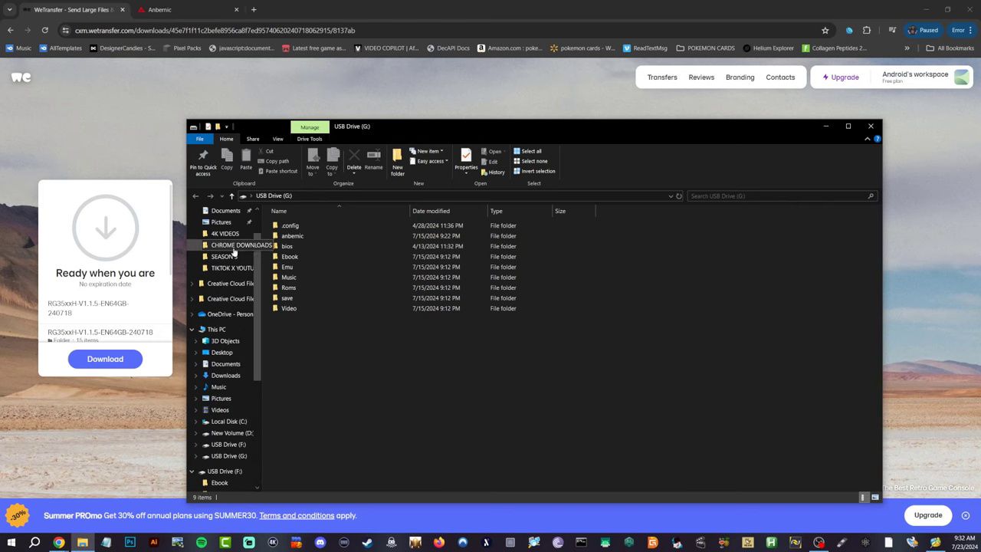
click(232, 245)
double_click(601, 383)
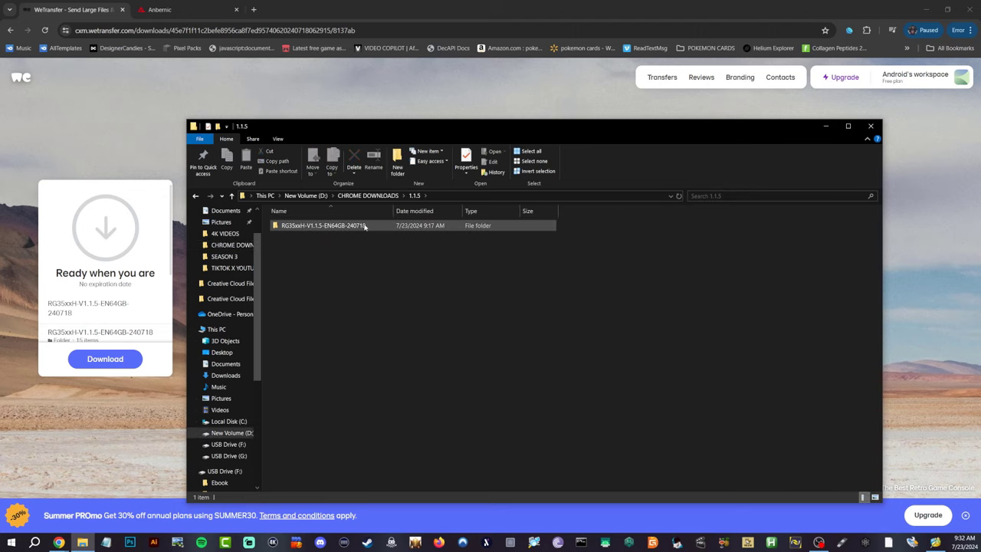
mouse_move(365, 227)
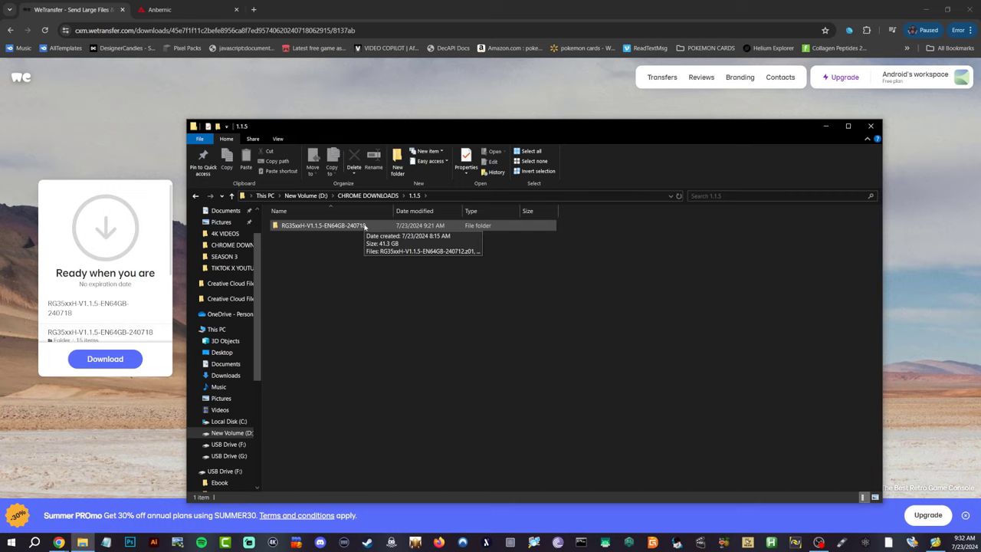
double_click(365, 226)
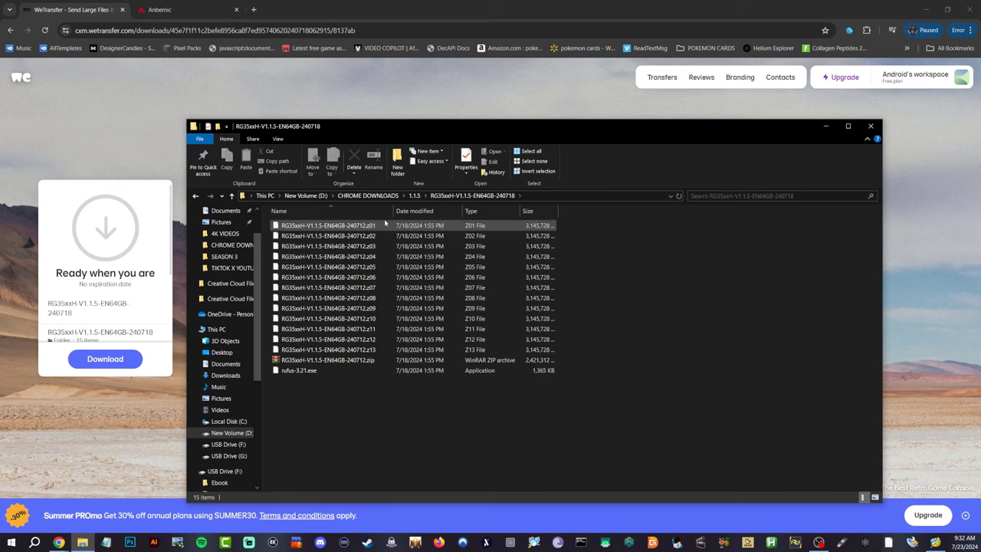
Extract RG35XXH-V1.1.5-EN64GB-240712.zip with 7-Zip into a same-named folder at the default path.
click(380, 363)
right_click(381, 364)
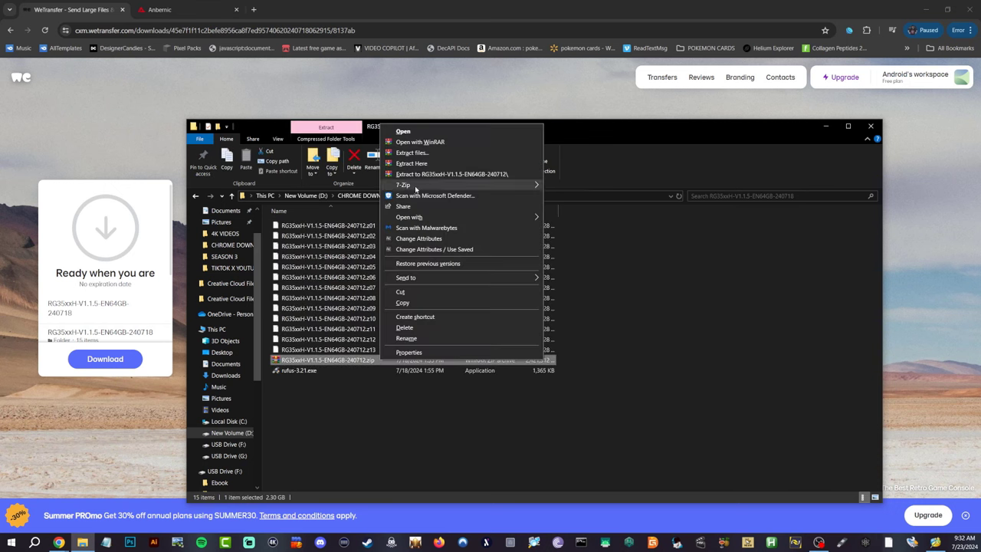
mouse_move(416, 188)
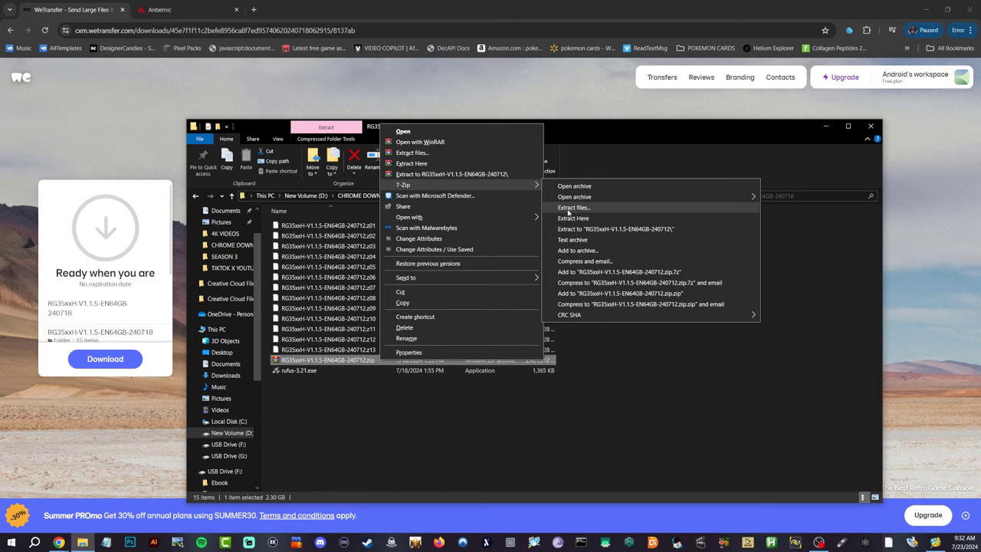
click(568, 209)
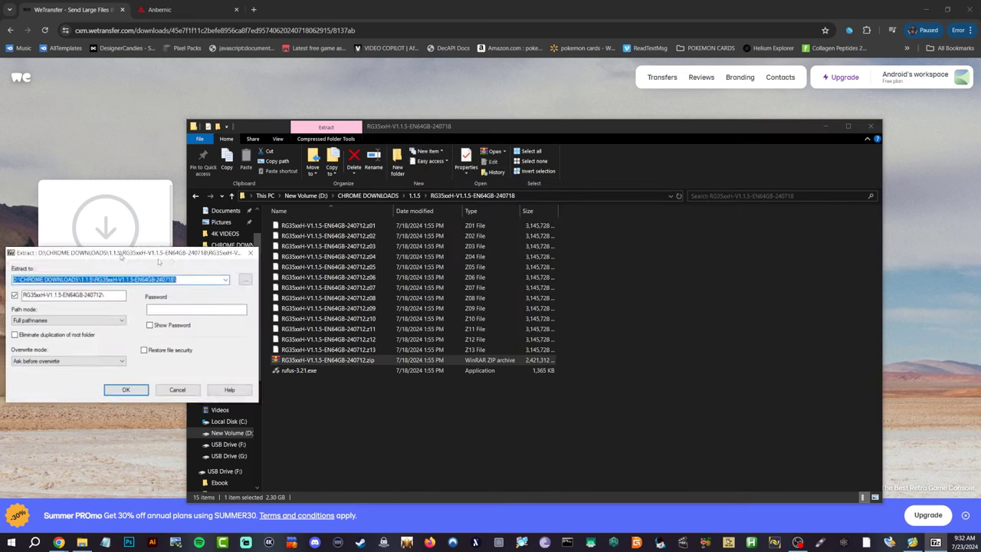
click(527, 264)
click(527, 265)
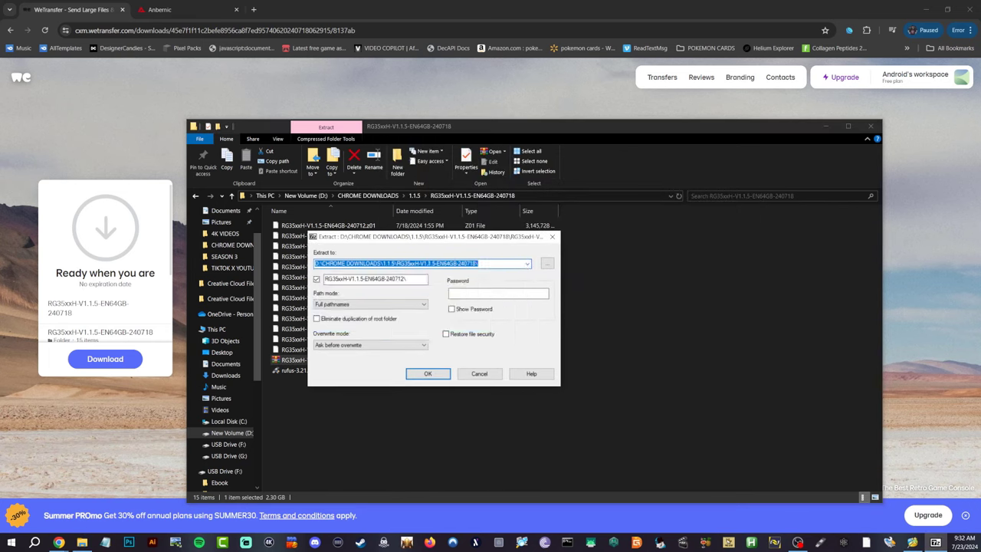
click(434, 374)
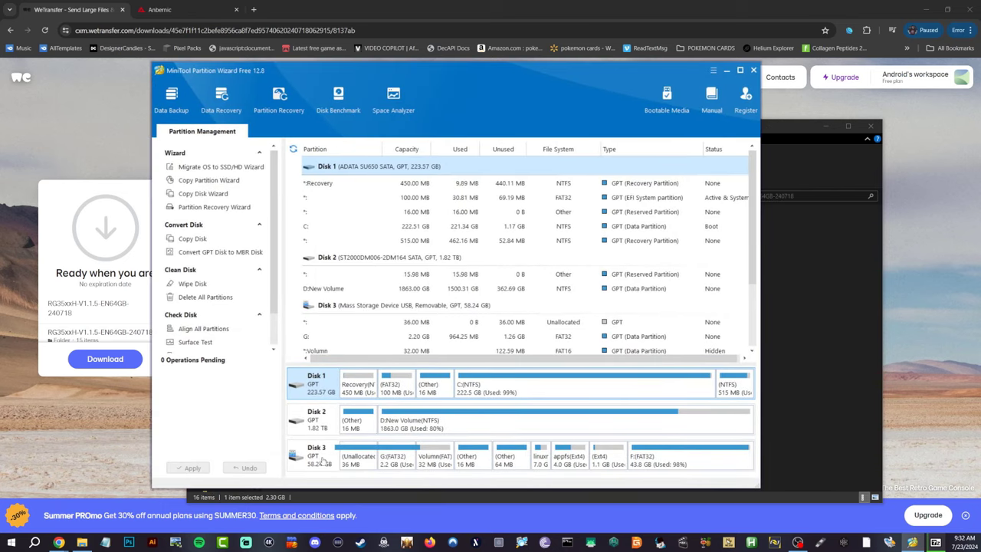
Queue deleting all partitions on Disk 3, the 58.24 GB removable card.
click(320, 458)
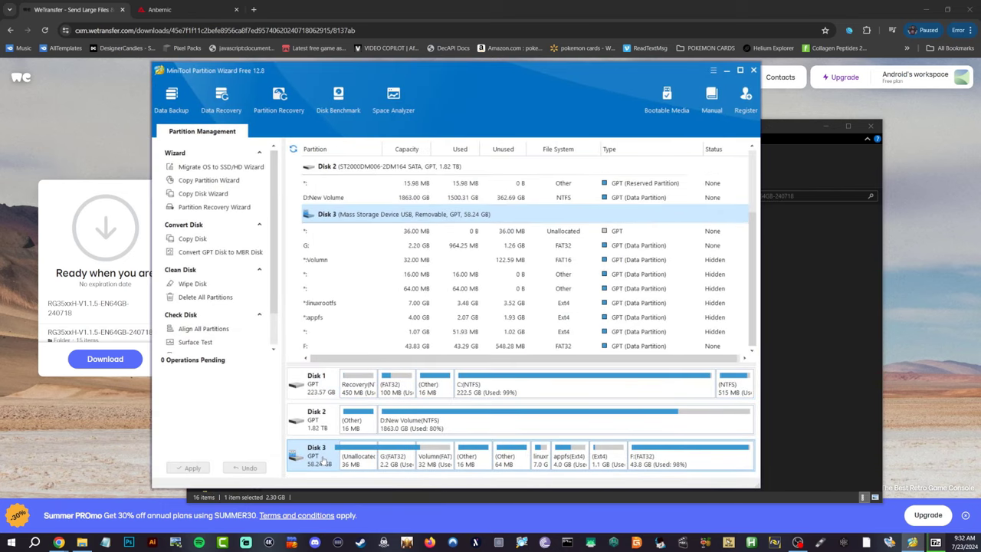
right_click(324, 460)
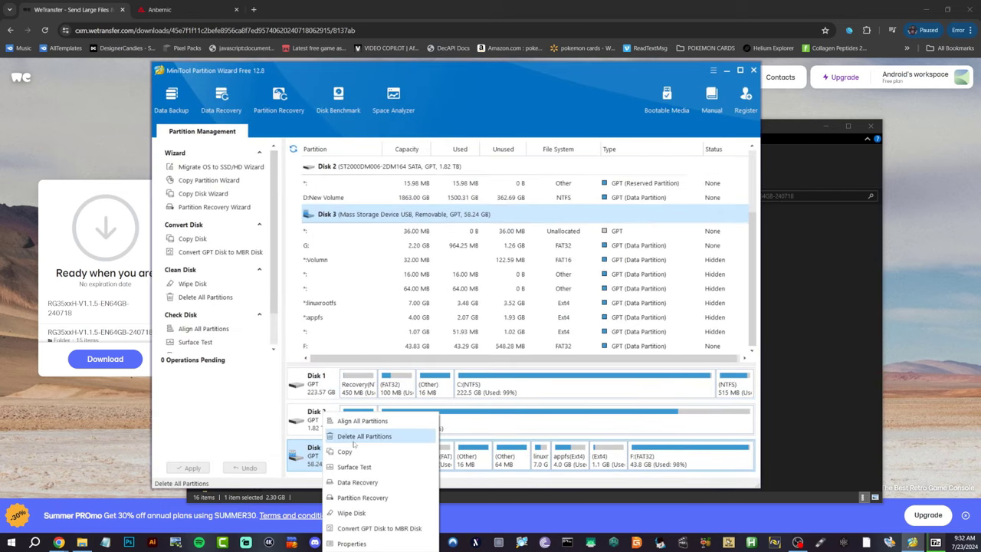
click(359, 437)
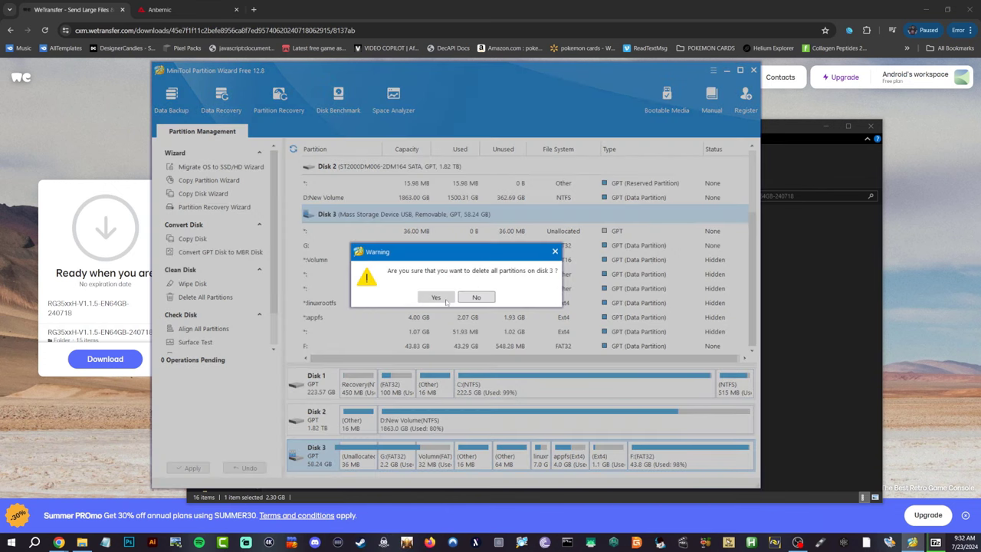
click(447, 301)
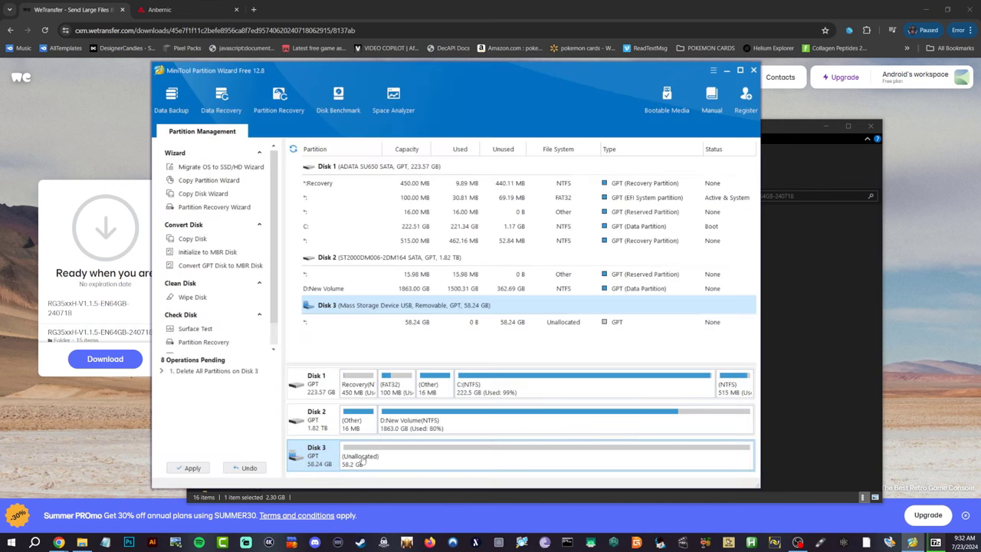
Create one FAT32 partition filling Disk 3's unallocated 58.24 GB.
click(369, 458)
right_click(368, 457)
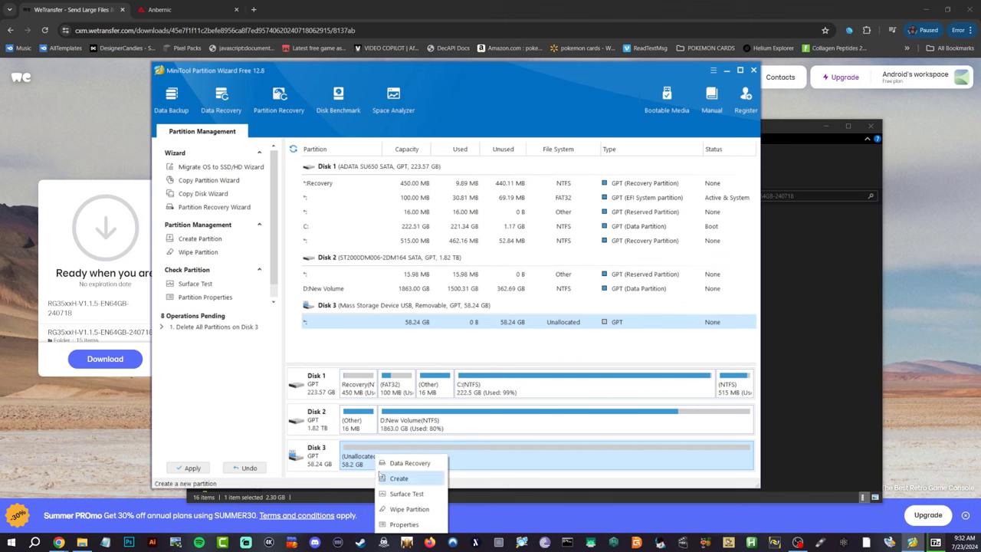
click(399, 478)
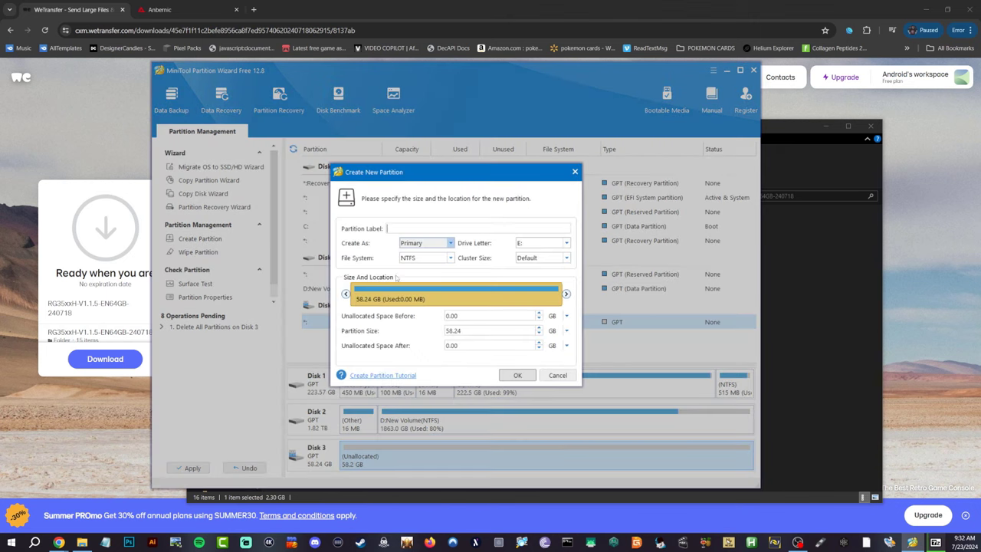
text(gdfdgf)
click(447, 259)
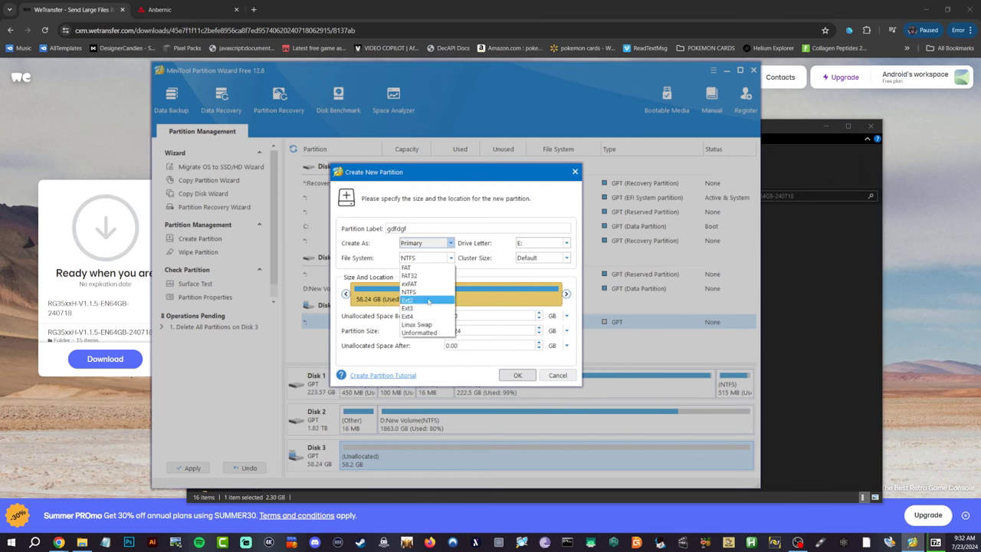
click(426, 277)
click(527, 374)
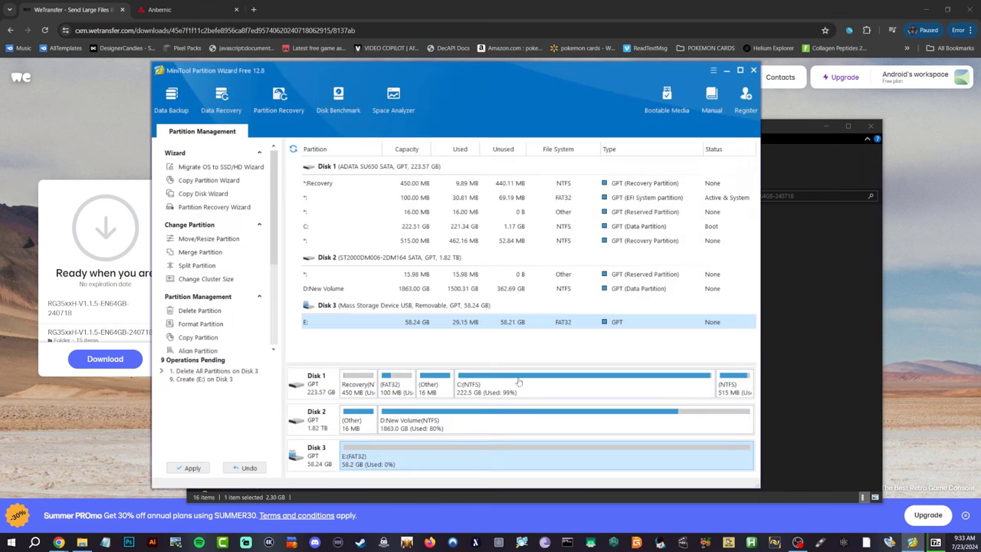
Apply the queued Disk 3 changes, confirm, and acknowledge the success message.
click(193, 469)
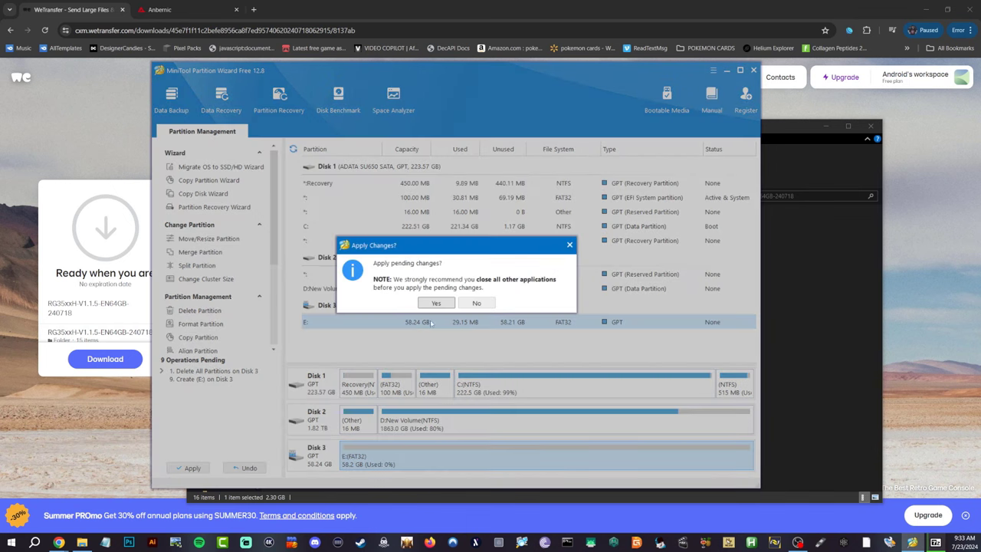
click(435, 303)
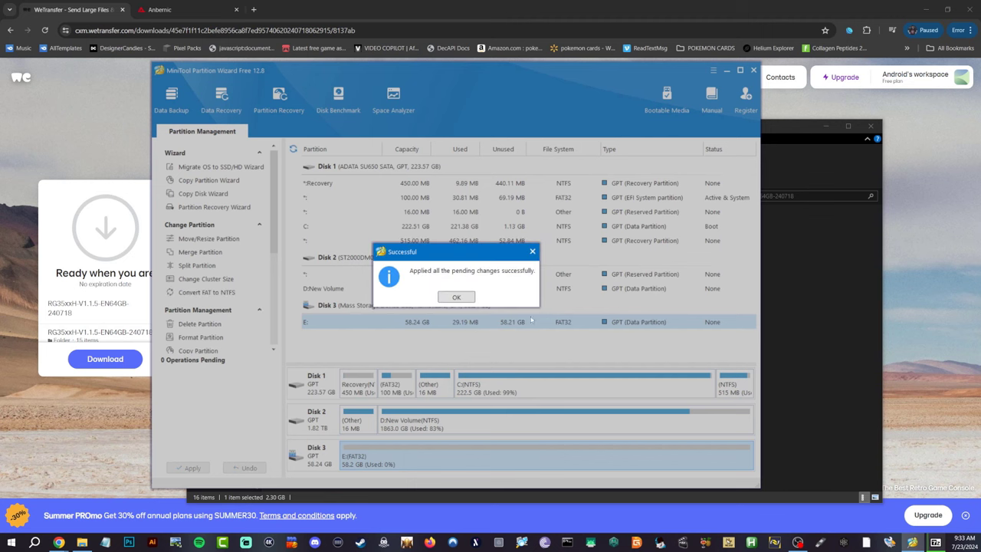
click(456, 297)
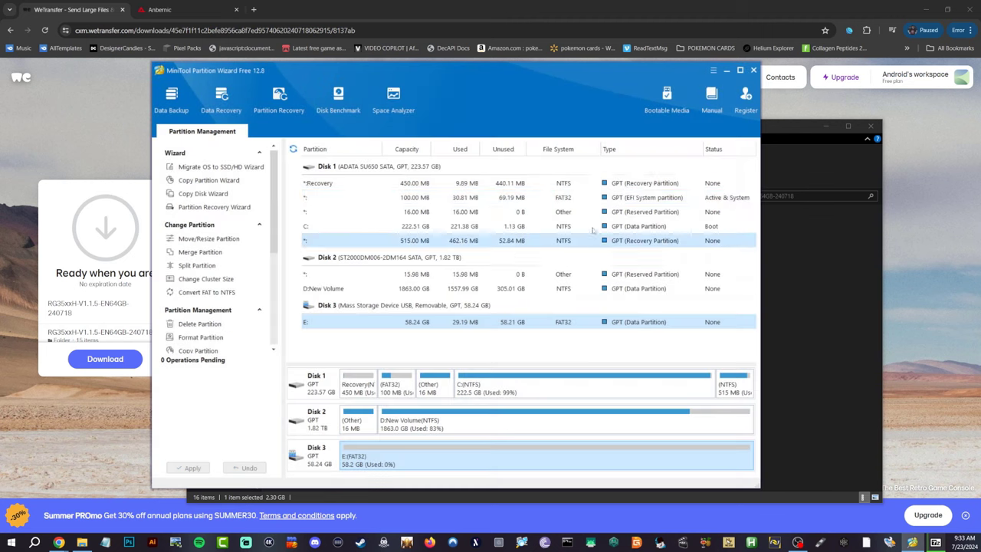
Quit Partition Wizard and open the extracted RG35xxH-V1.1.5-EN64GB-240712 folder once WinRAR finishes.
click(753, 70)
click(436, 296)
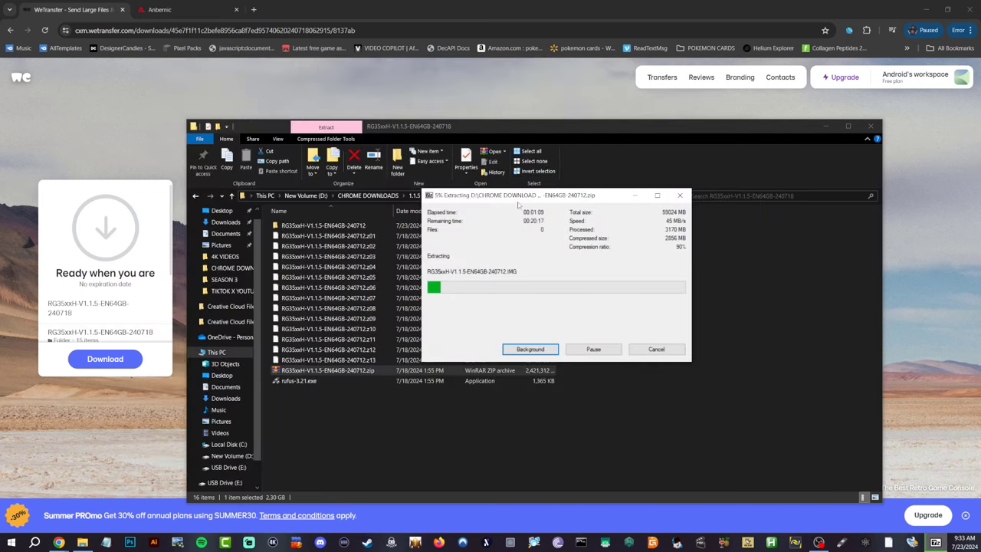
drag(518, 205, 450, 198)
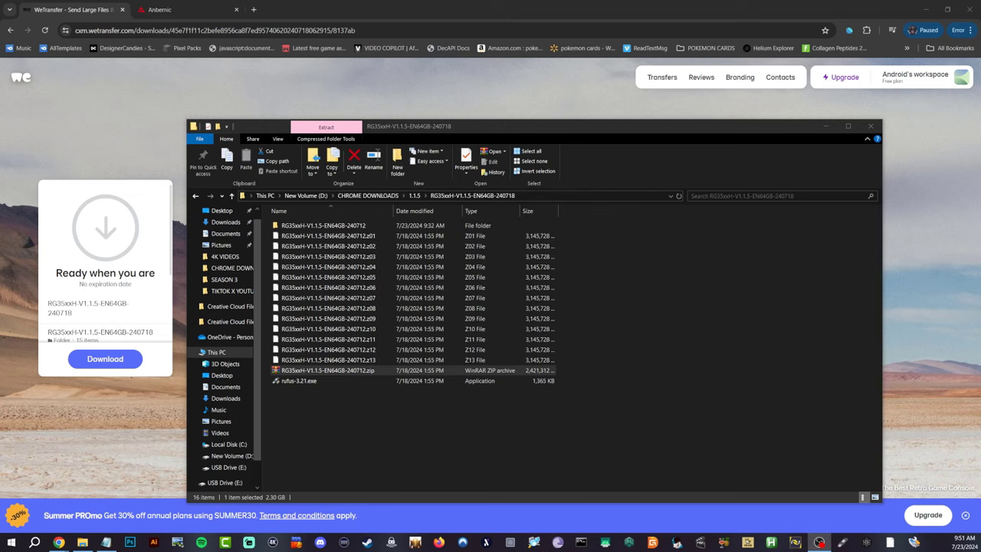
double_click(360, 226)
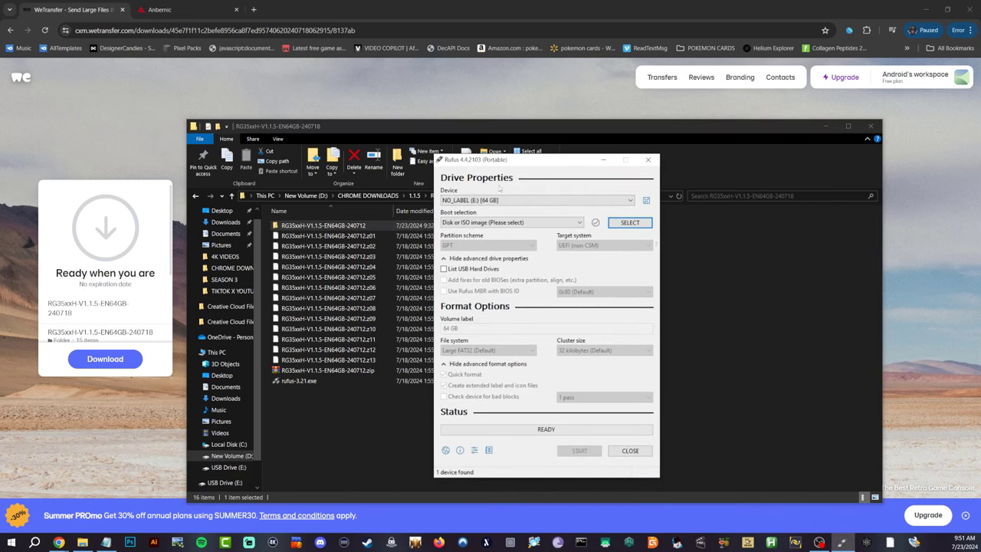
Keep the 64 GB NO_LABEL (E:) card as Rufus's target device.
click(473, 200)
click(473, 200)
click(473, 200)
click(475, 202)
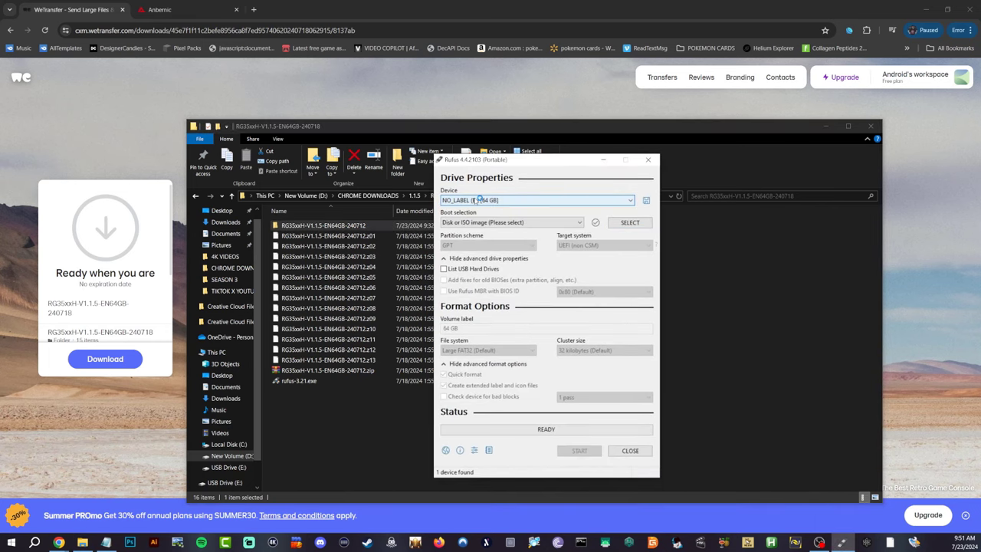
Load the RG35XXH-V1.1.5-EN64GB-240712 .IMG and write it to the card, accepting data erasure.
click(635, 225)
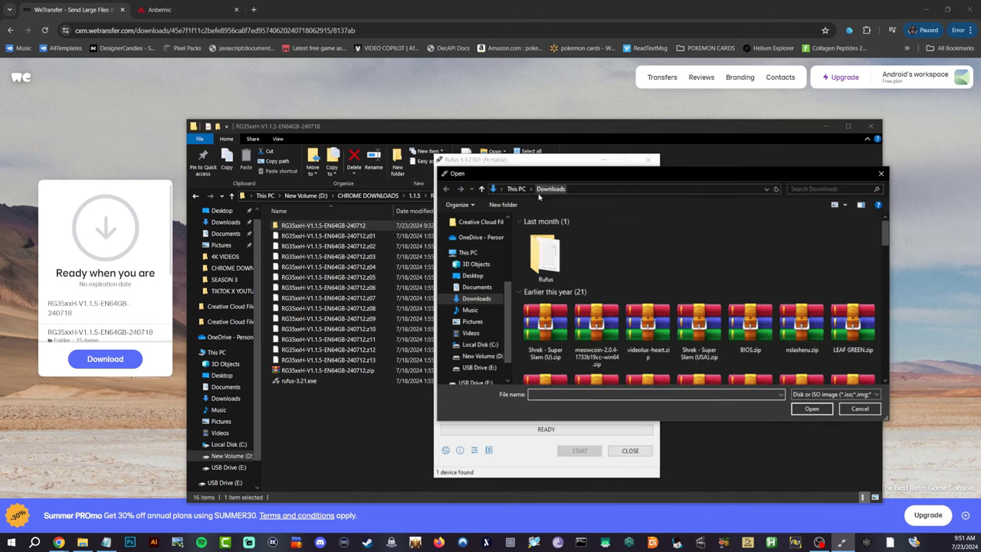
scroll(480, 253, up, 1)
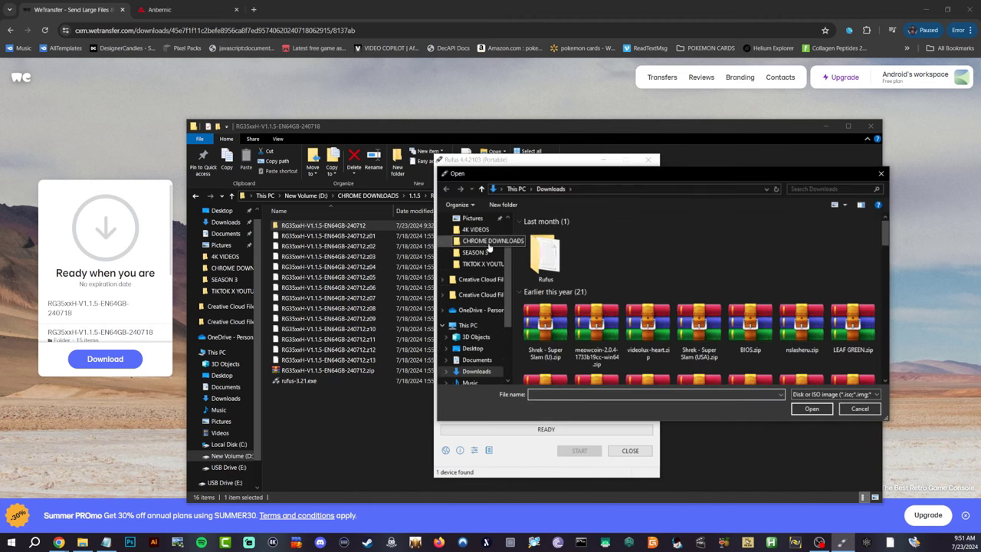
scroll(488, 247, up, 1)
click(487, 264)
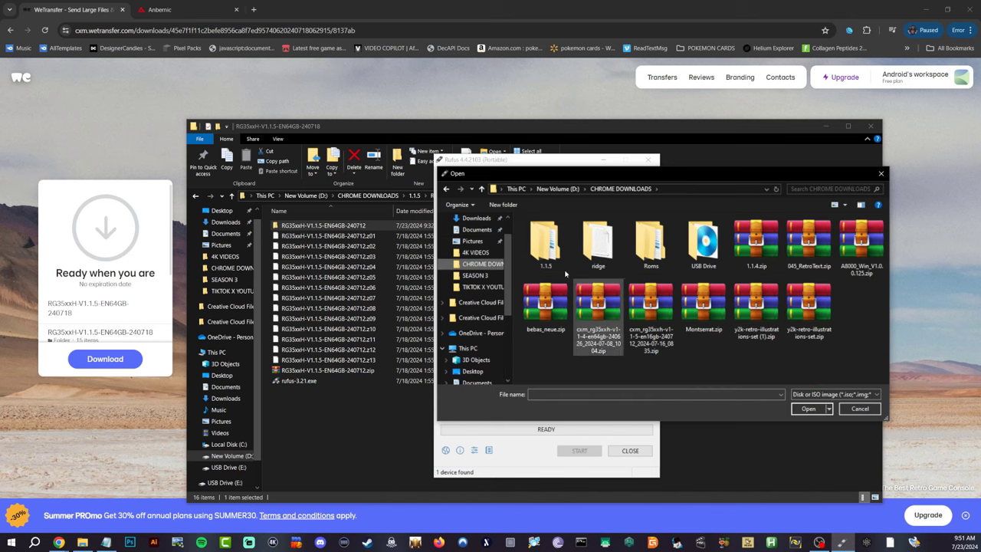
double_click(555, 260)
double_click(579, 236)
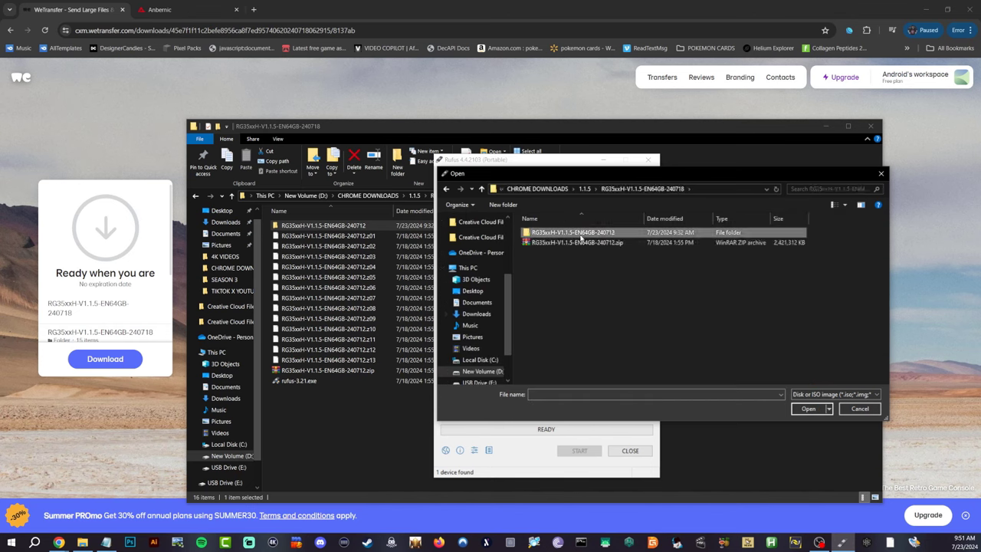
double_click(581, 234)
click(581, 233)
click(808, 409)
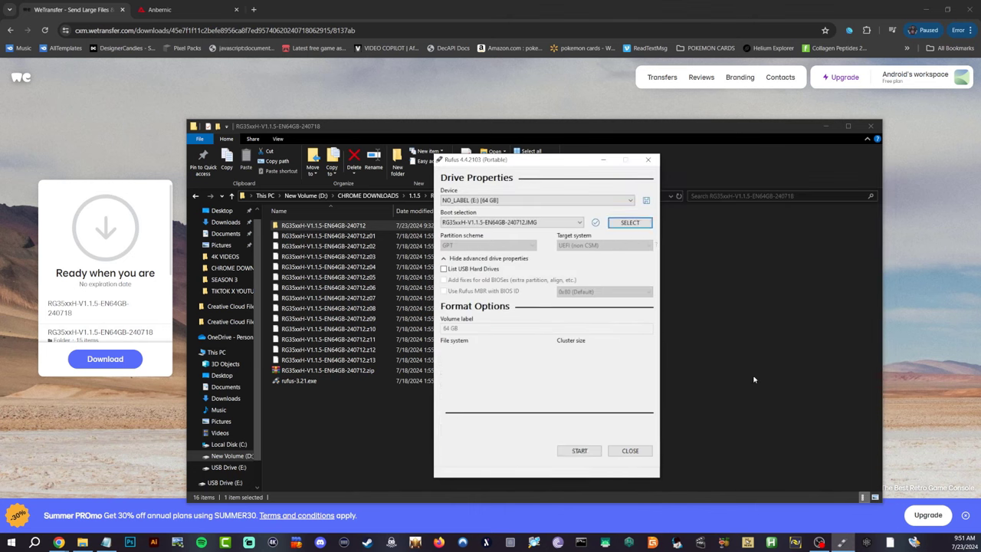
click(577, 451)
click(525, 308)
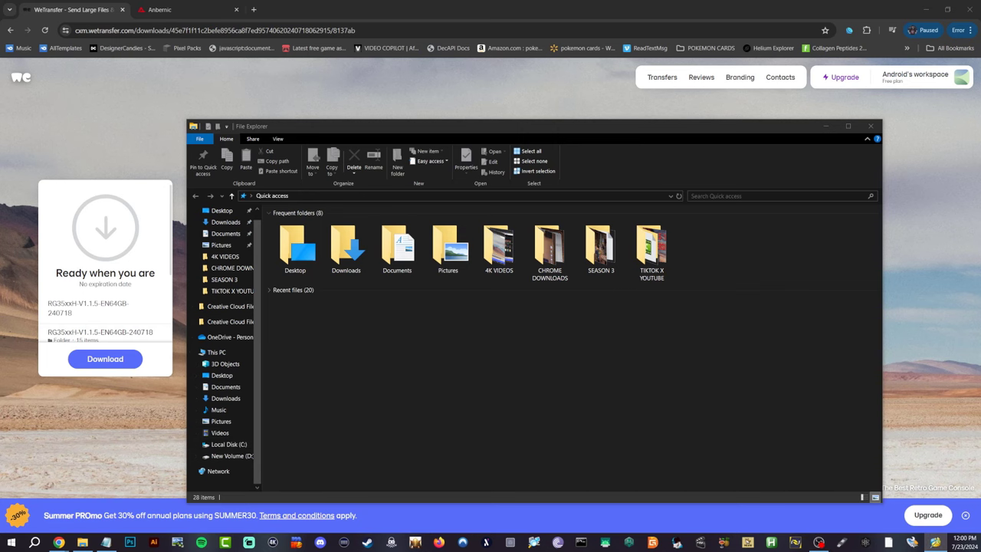
click(935, 542)
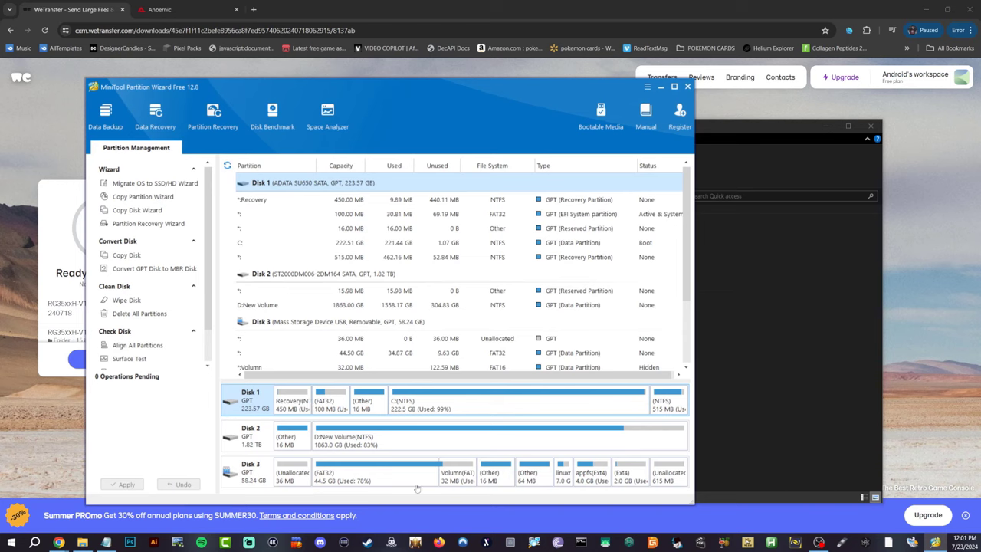
click(343, 473)
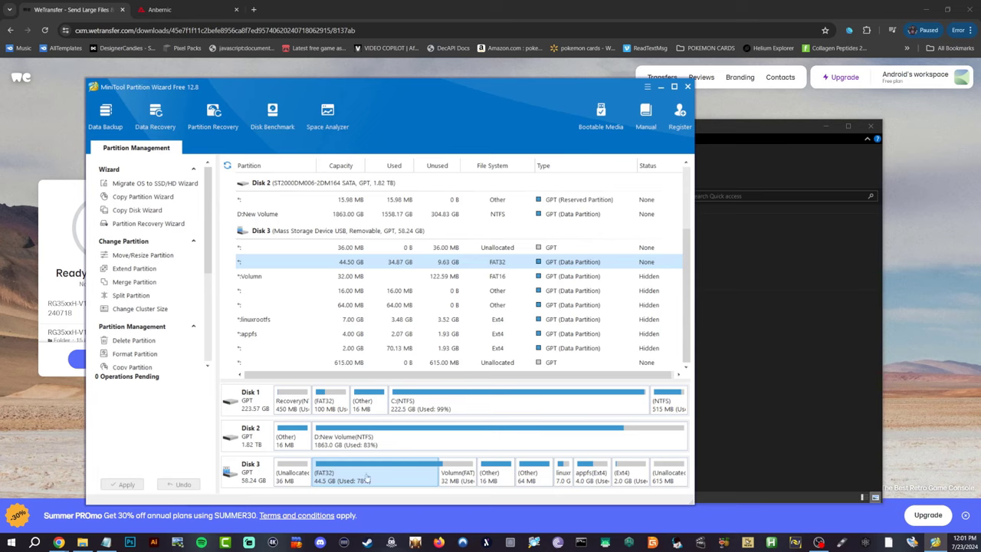
click(245, 480)
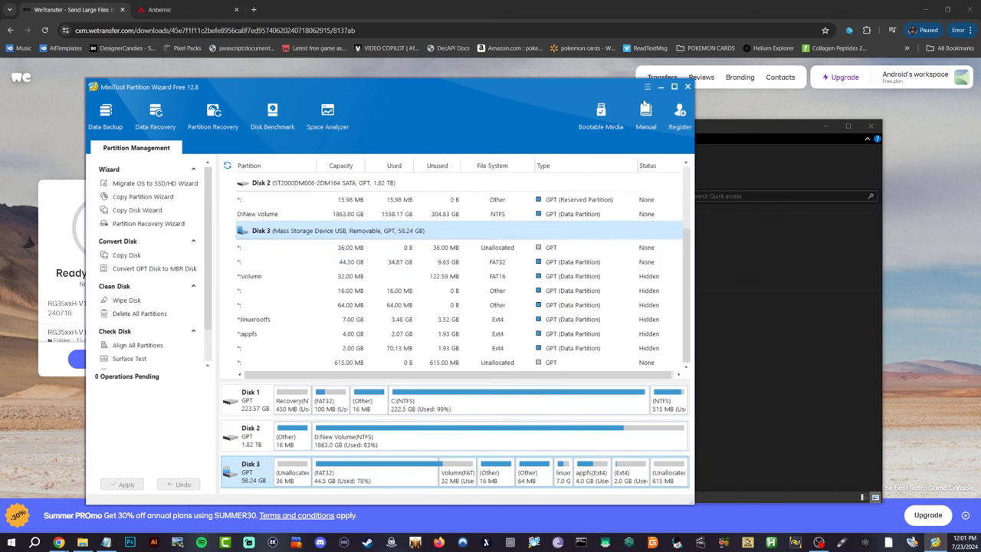
click(687, 86)
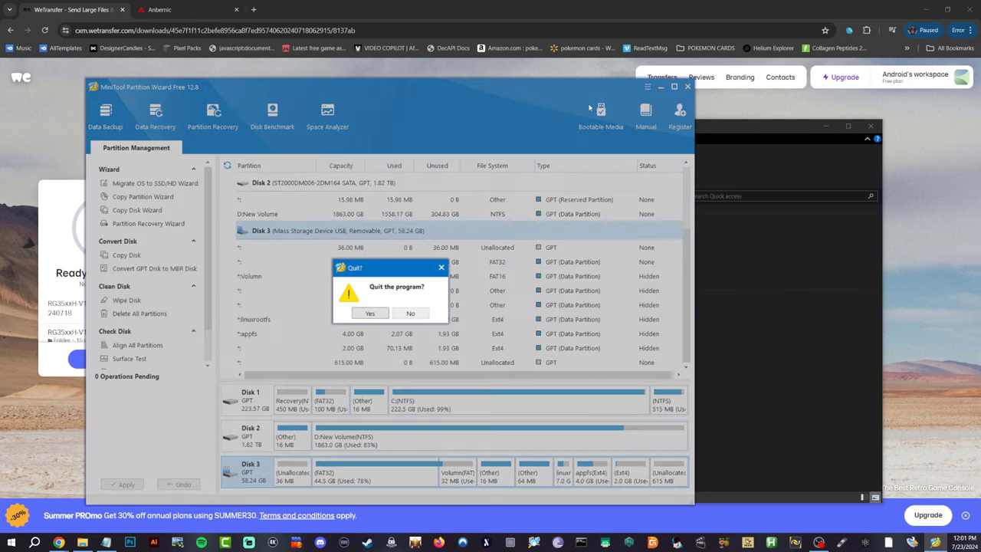
click(383, 314)
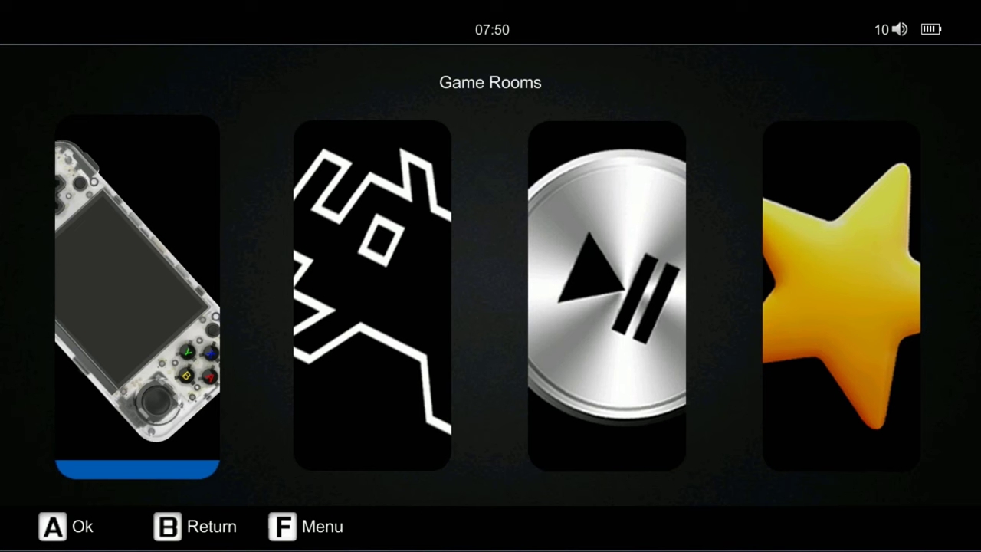
key(Right)
key(Right)
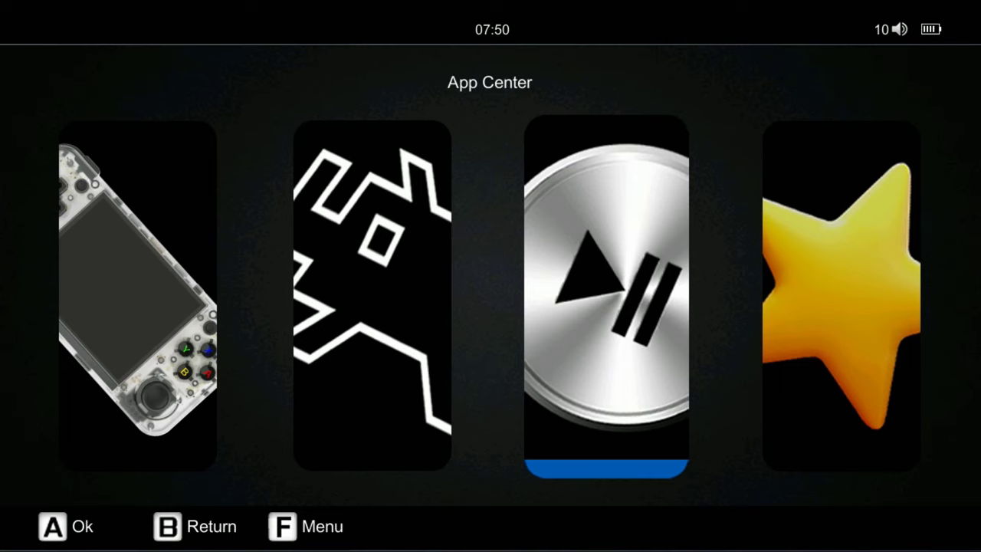
key(Right)
key(Return)
key(Return)
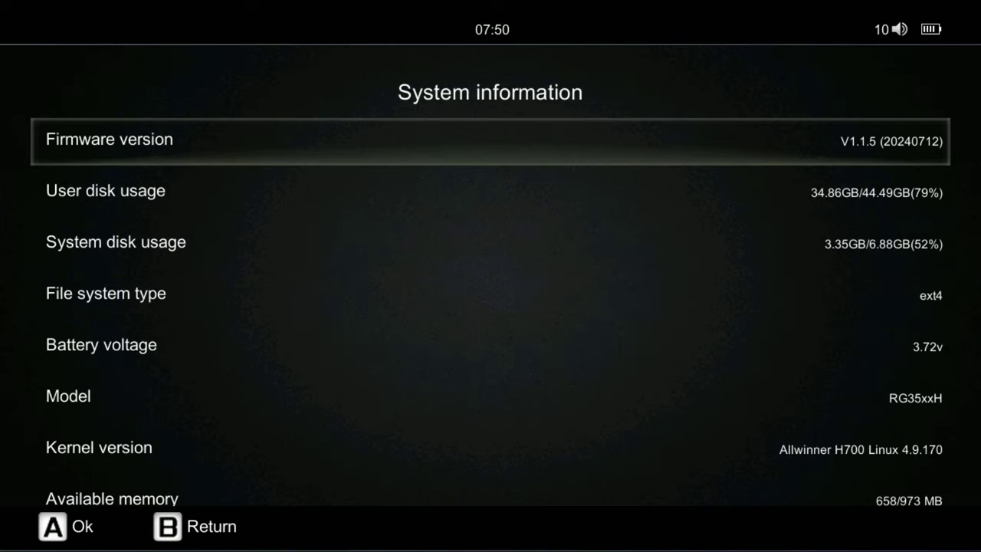
key(Down)
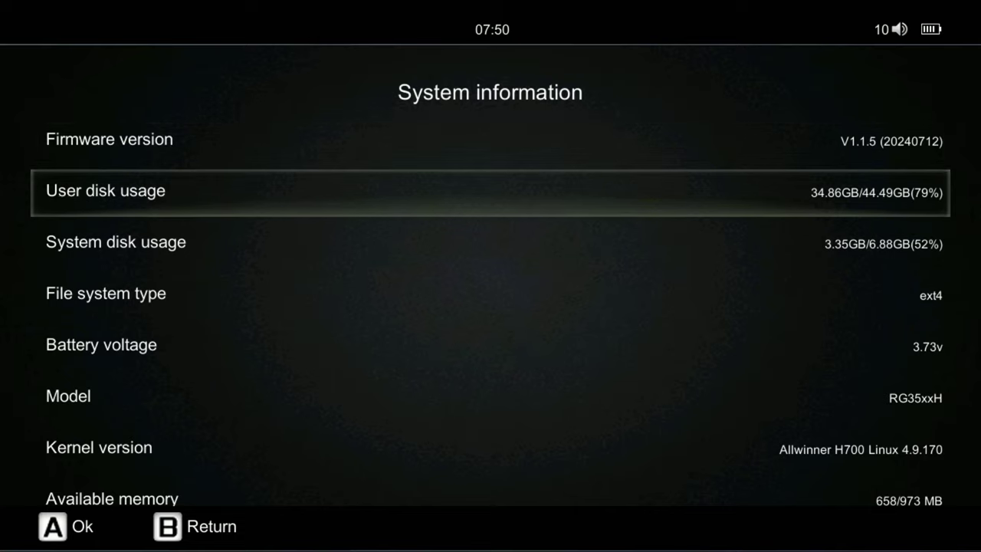
key(Up)
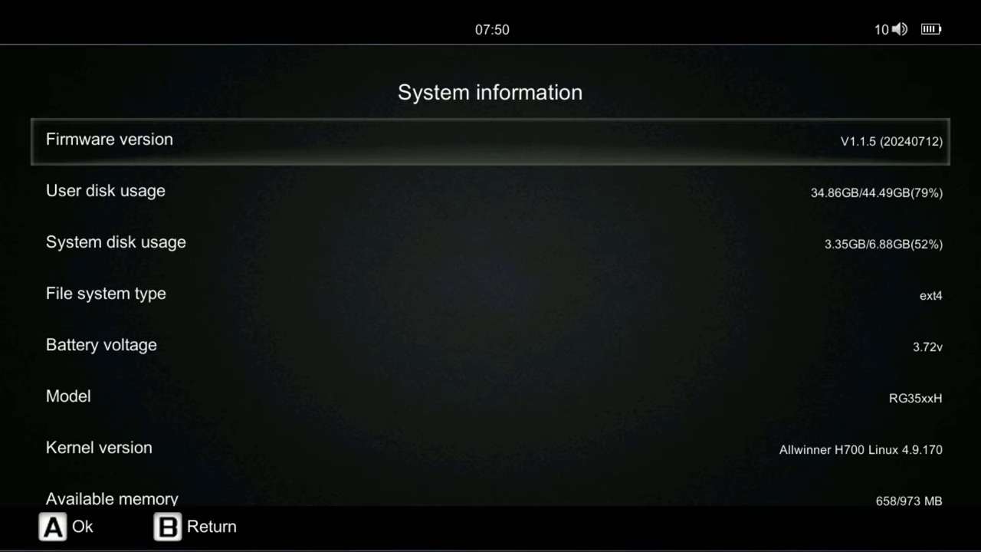
key(Escape)
key(Escape)
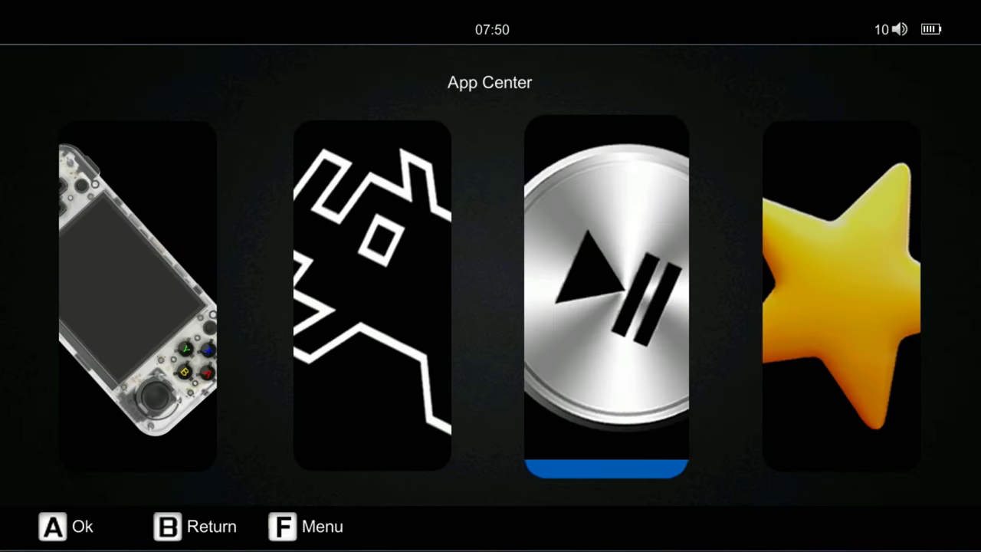
Launch Grand Theft Auto 2 from Game Rooms > PS1 GAME and get past its title screen.
key(Left)
key(Left)
key(Return)
key(Down)
key(Down)
key(Up)
key(Return)
key(Down)
key(Down)
key(Down)
key(Down)
key(Down)
key(Down)
key(Down)
key(Down)
key(Down)
key(Down)
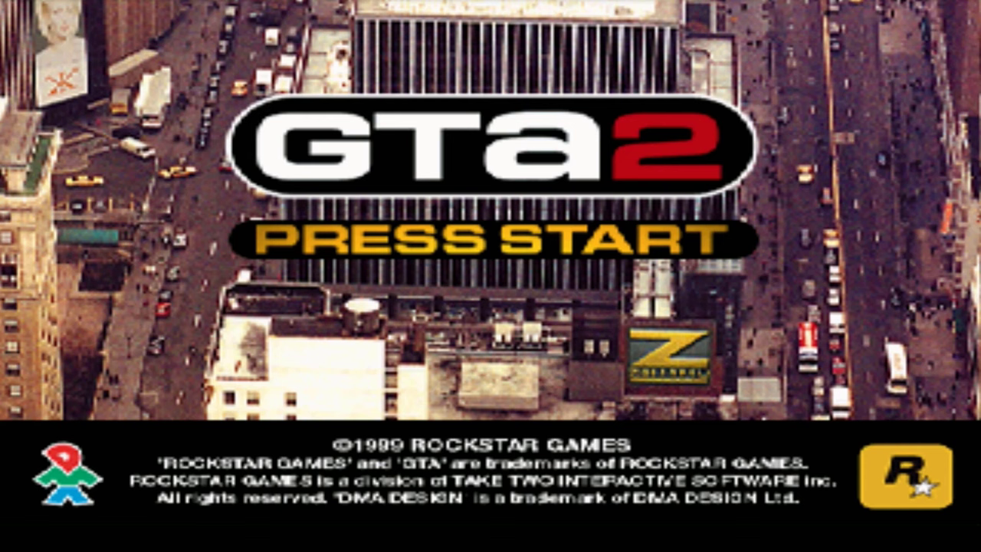
key(Return)
Explore the GTA2 main menu and emulator in-game menu, ending on Options.
key(Down)
key(Up)
key(Return)
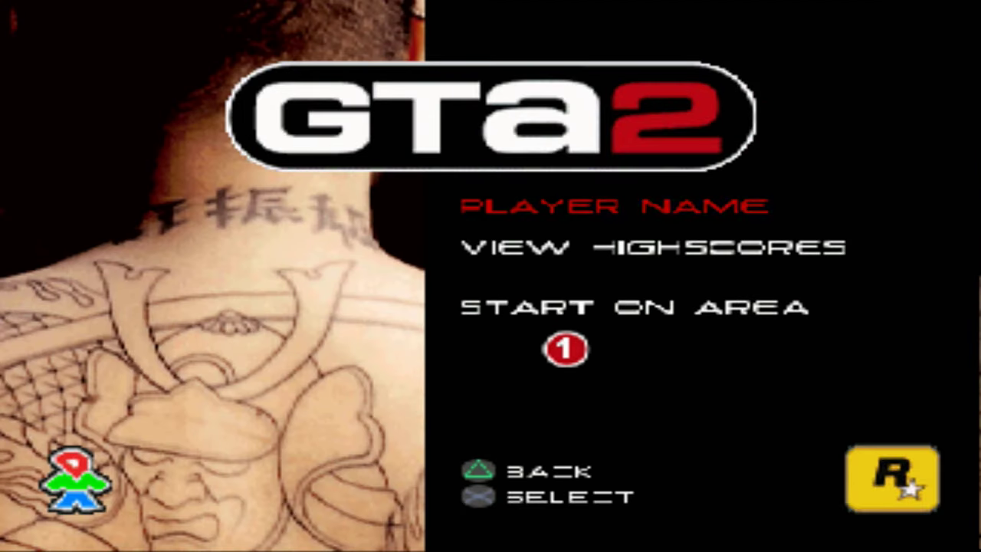
key(Escape)
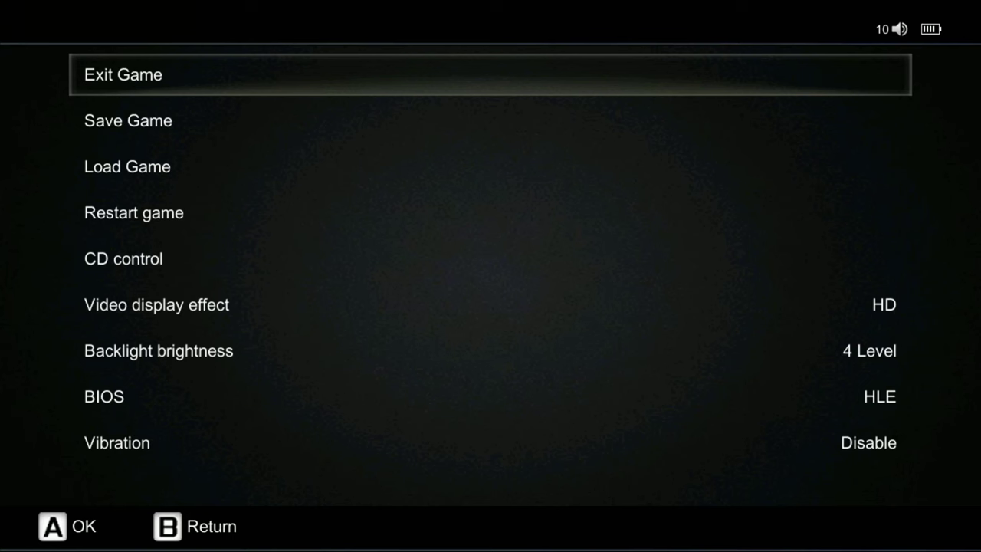
key(Down)
key(Down)
key(Down)
key(Down)
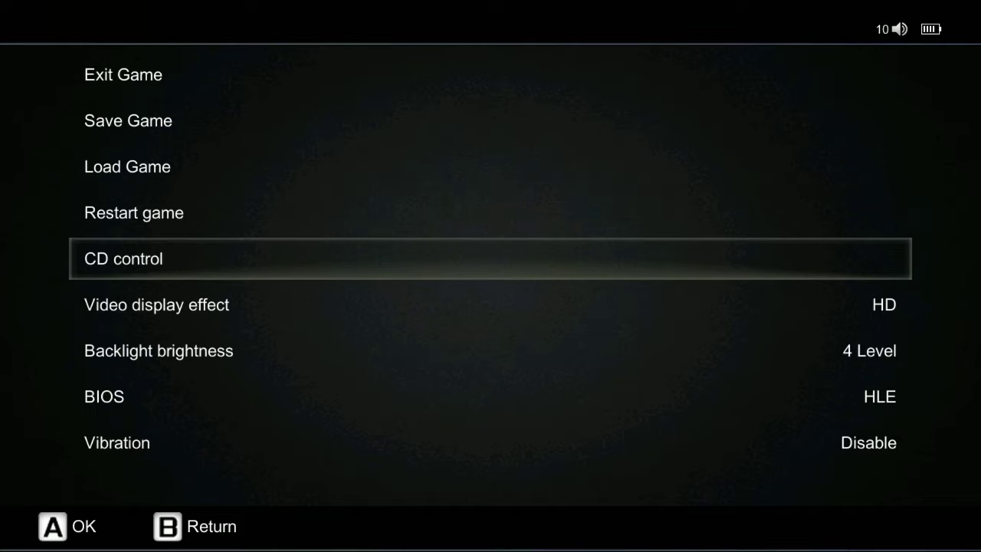
key(Up)
key(Up)
key(Up)
key(Up)
key(Up)
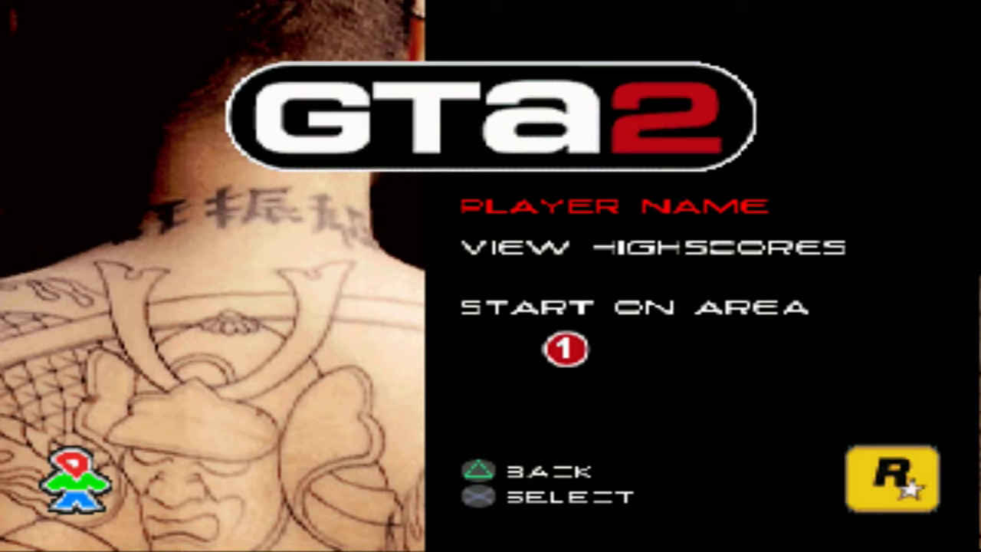
key(Escape)
key(Down)
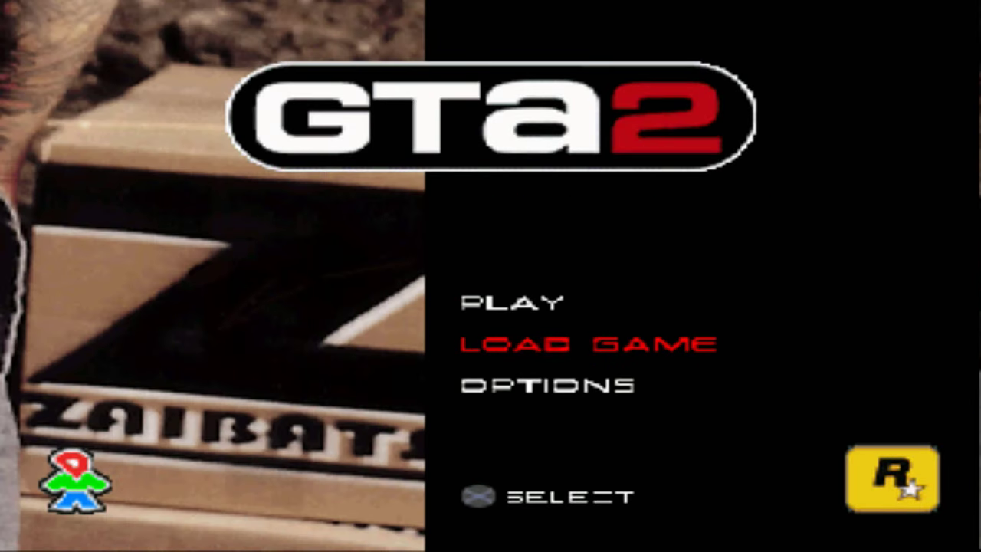
key(Down)
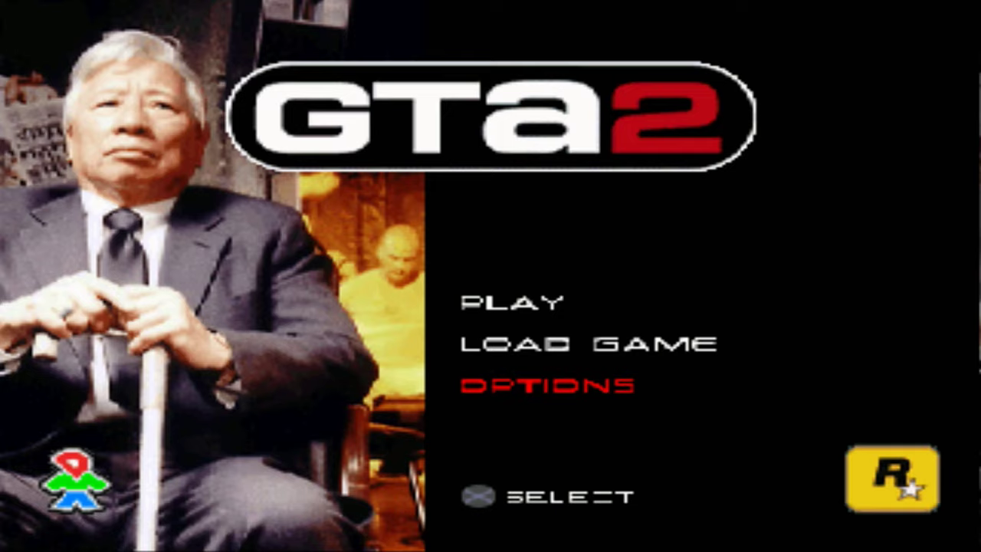